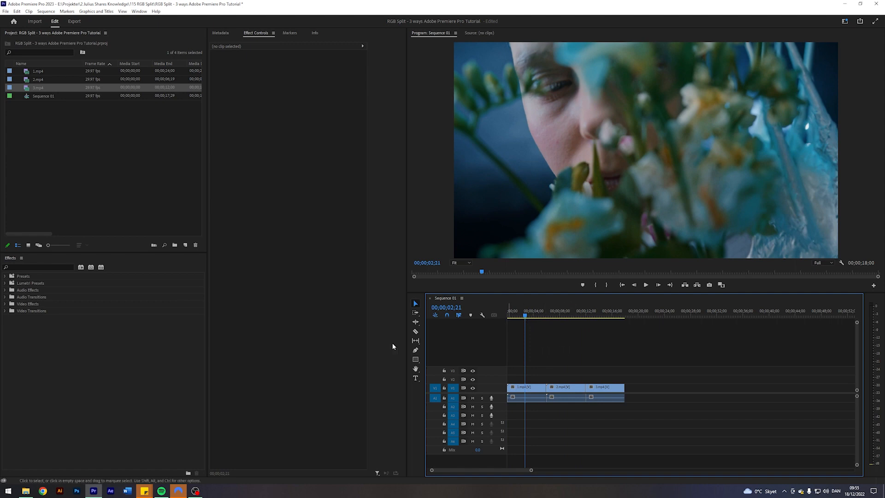
Find the VR Chromatic Aberrations effect and apply it to the 1.mp4 clip in the sequence
click(39, 266)
text(vr chr)
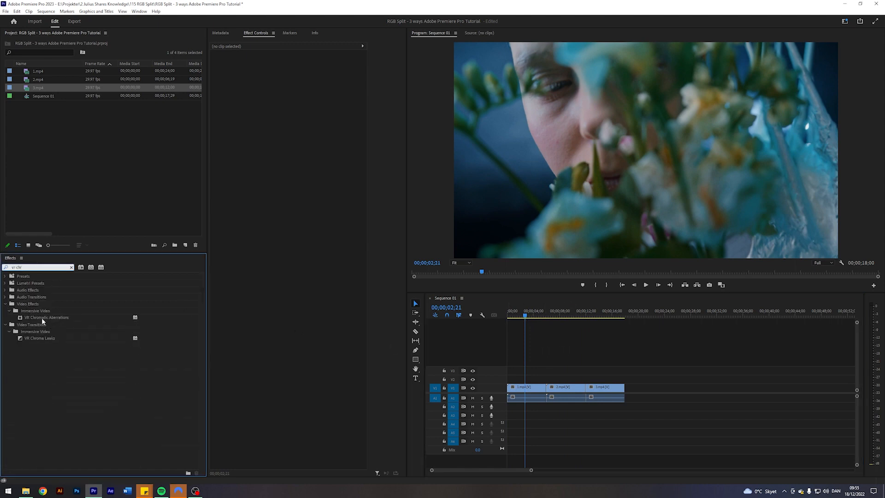
click(48, 317)
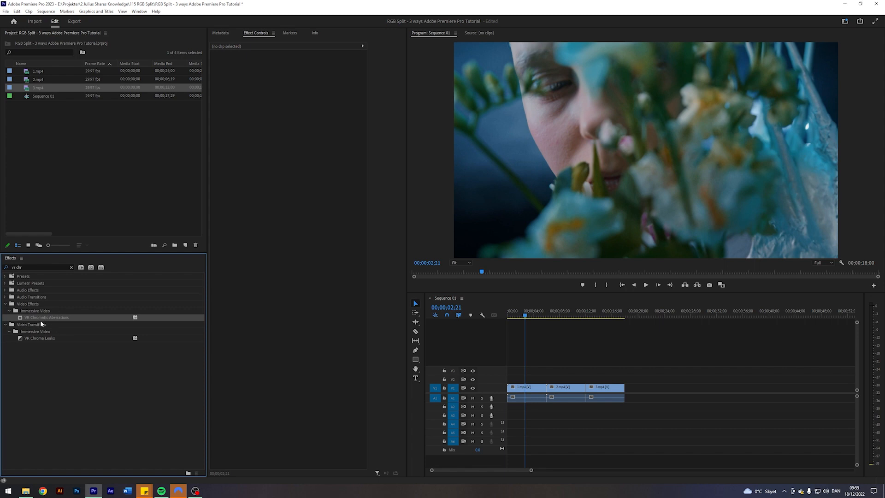
drag(39, 319, 525, 390)
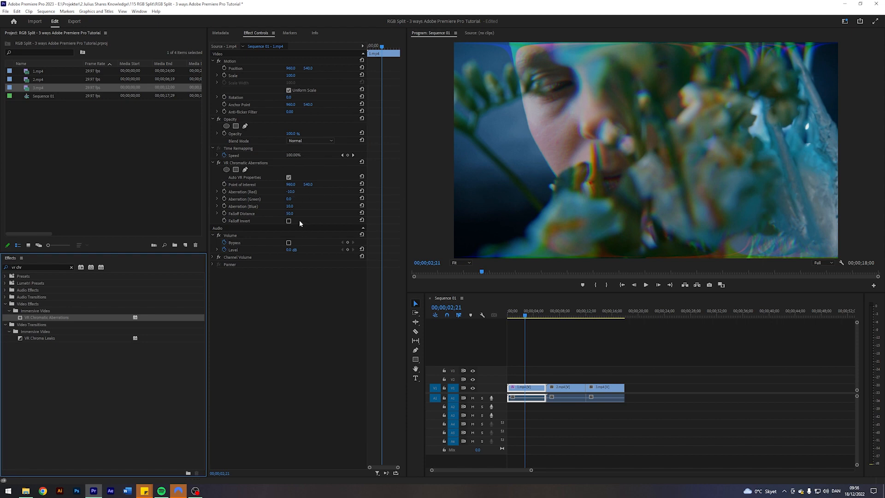
Set the VR Chromatic Aberrations effect's blue aberration to -10 and its red aberration to 10 on the first clip
click(289, 206)
text(-10)
key(Return)
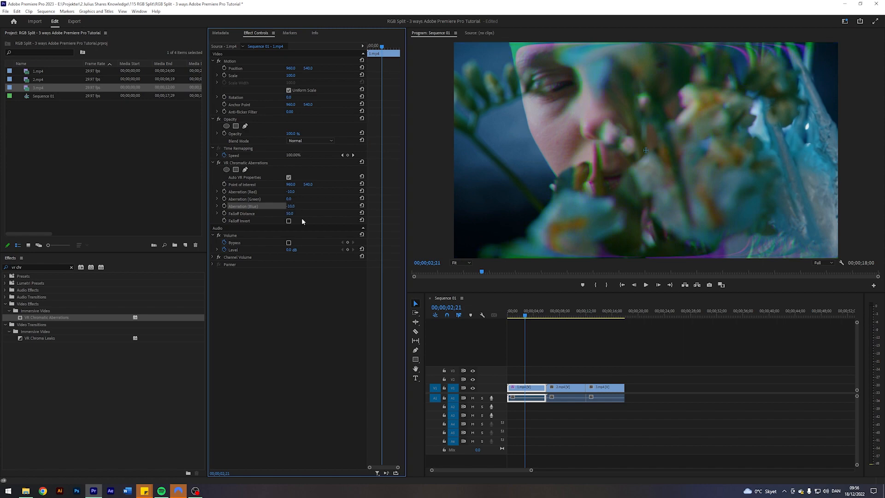
mouse_move(530, 311)
mouse_down()
mouse_move(511, 311)
mouse_move(524, 316)
mouse_up()
click(290, 192)
text(10)
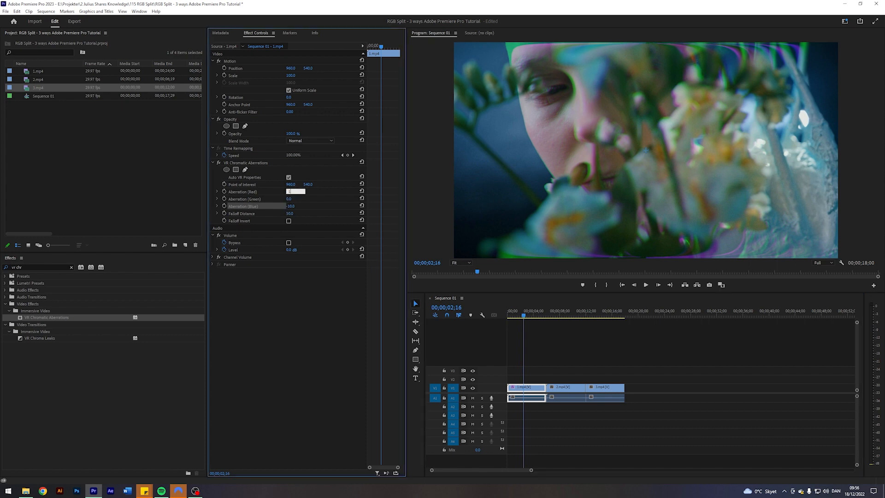
key(Return)
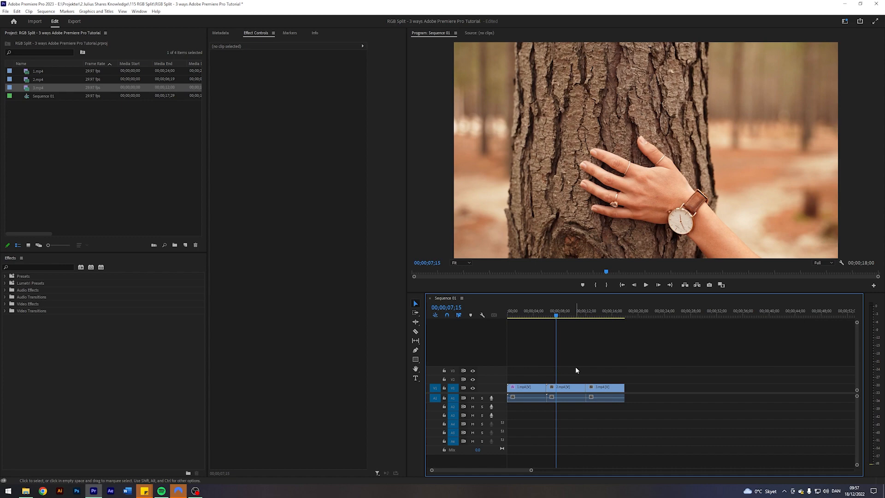
Stack two copies of the 2.mp4 clip on V2 and V3 and apply the Lumetri Color effect to all three layers
drag(556, 391, 558, 372)
click(568, 355)
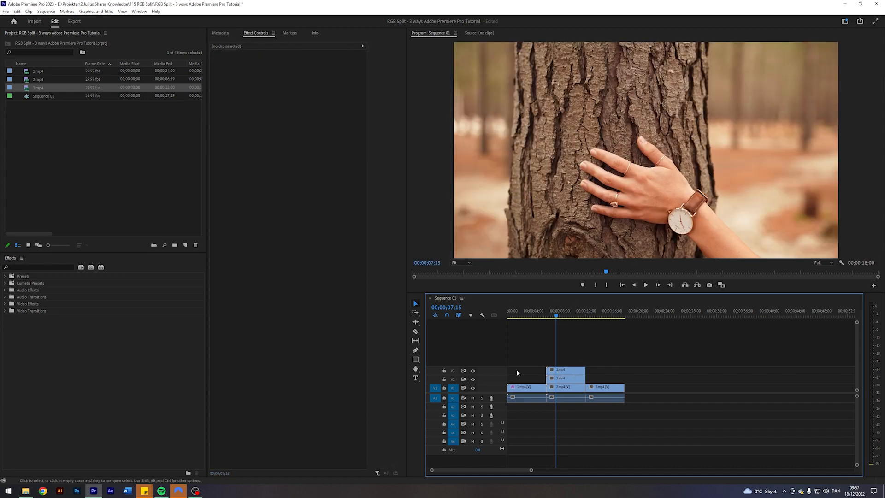
click(43, 268)
text(lumetri c)
drag(31, 318, 566, 389)
click(614, 361)
Pull the green and blue RGB curves fully down on the V3 copy of 2.mp4, leaving only the red channel
click(573, 372)
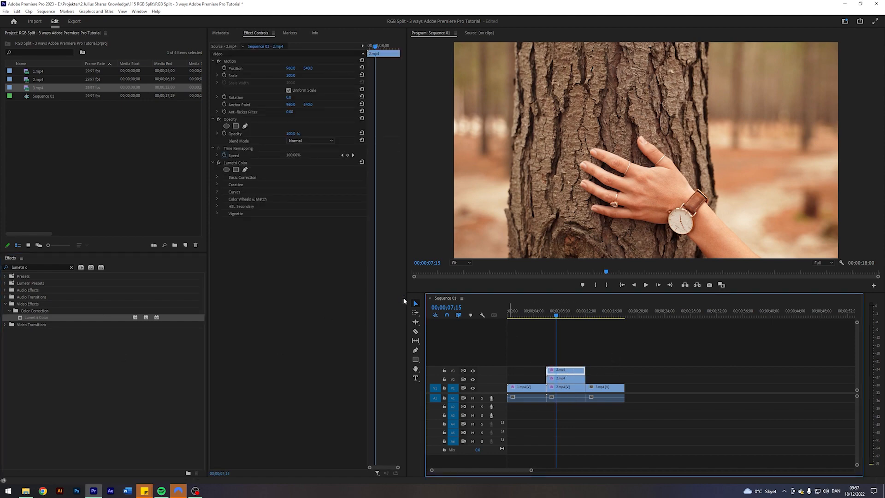
click(218, 192)
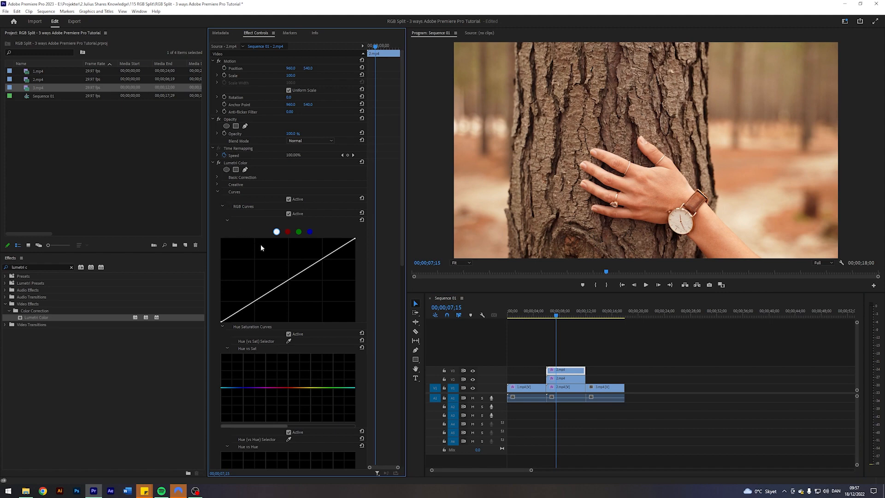
click(299, 232)
drag(290, 279, 388, 317)
click(310, 232)
drag(288, 280, 385, 331)
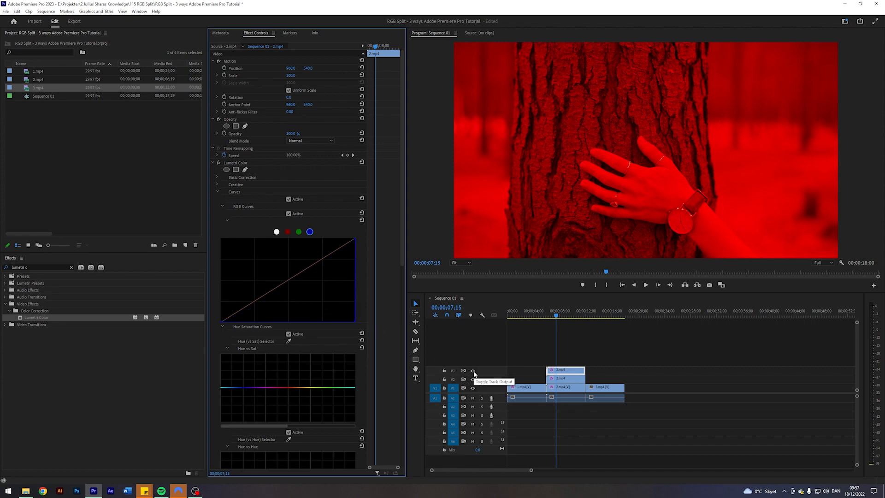
Hide track V3 and pull the red and blue RGB curves fully down on the V2 copy, leaving only green
click(473, 371)
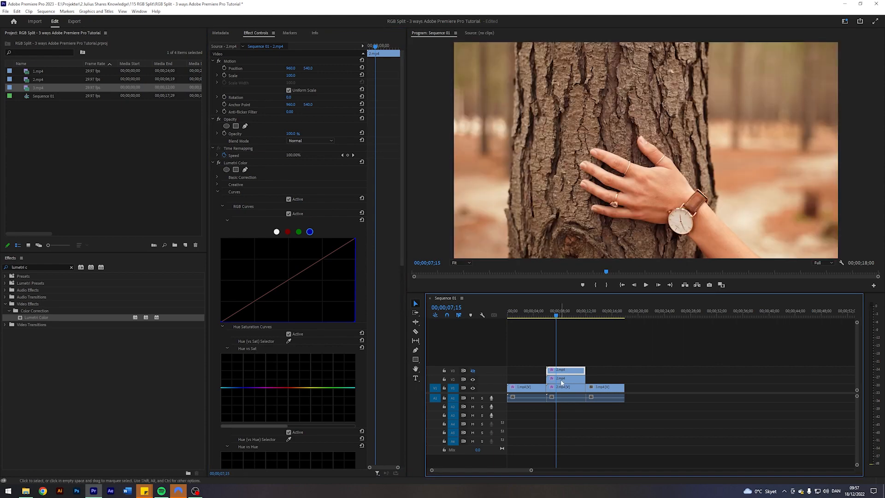
click(562, 381)
click(219, 191)
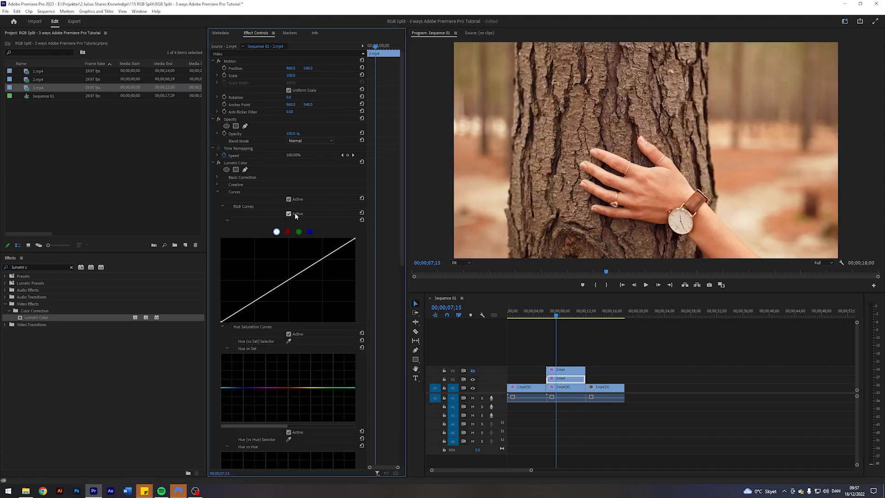
click(288, 232)
drag(303, 275, 404, 353)
click(310, 232)
drag(304, 276, 451, 350)
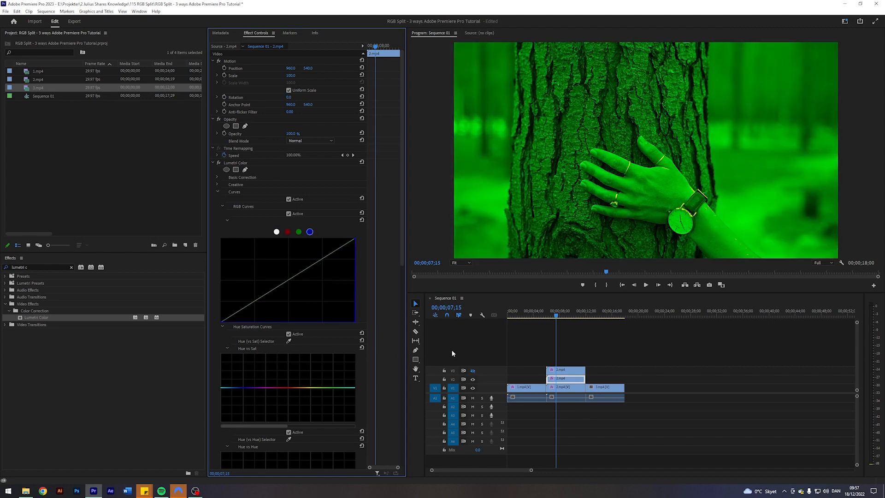
Hide track V2 and pull the red and green RGB curves fully down on the V1 clip of 2.mp4, leaving only blue
click(472, 379)
click(582, 400)
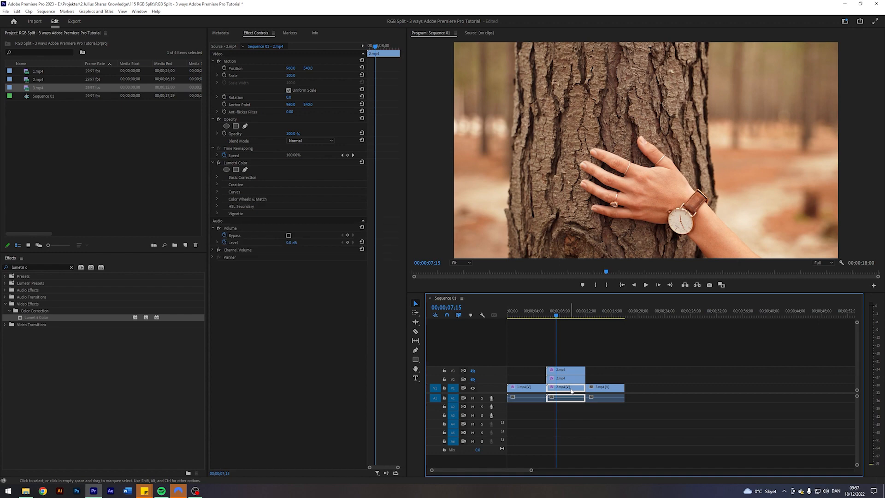
click(218, 192)
click(564, 371)
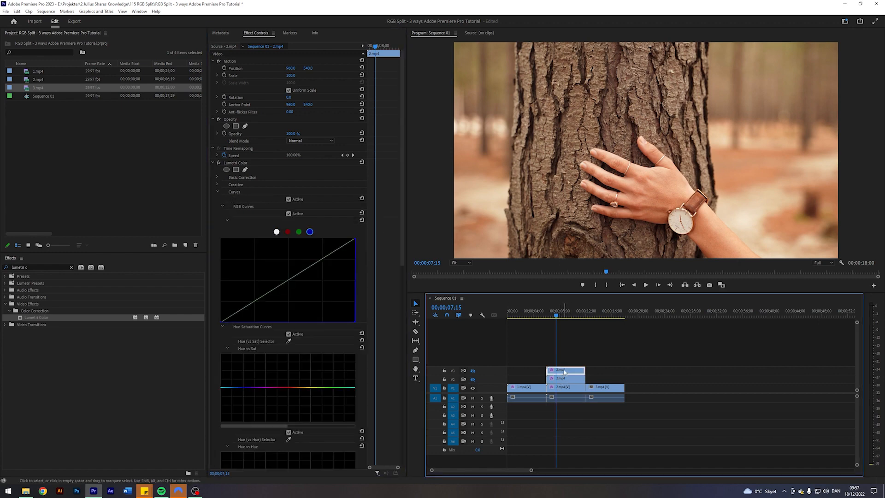
click(561, 379)
click(561, 390)
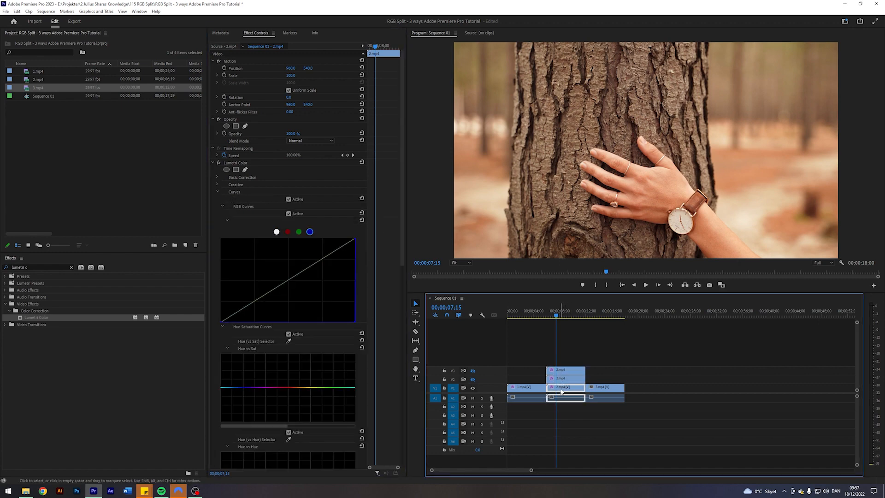
click(289, 238)
click(288, 233)
drag(296, 276, 407, 345)
click(298, 232)
drag(300, 277, 424, 352)
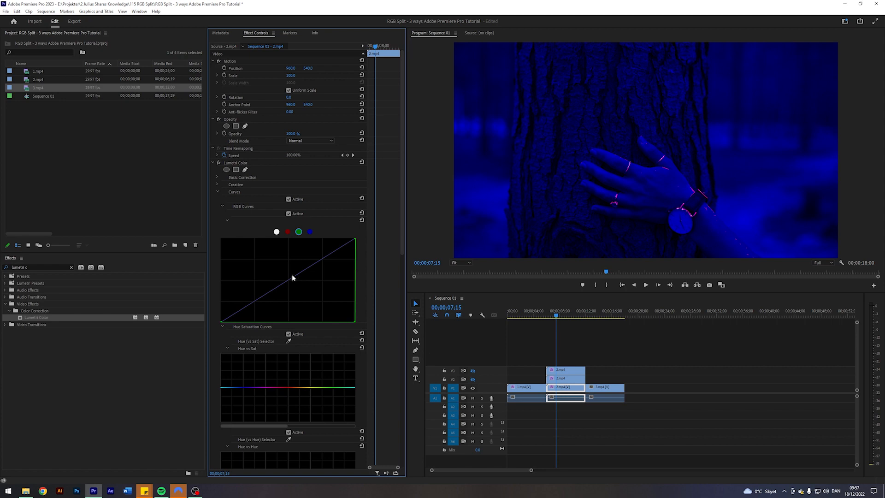
Turn the output of the hidden video tracks V2 and V3 back on
click(565, 379)
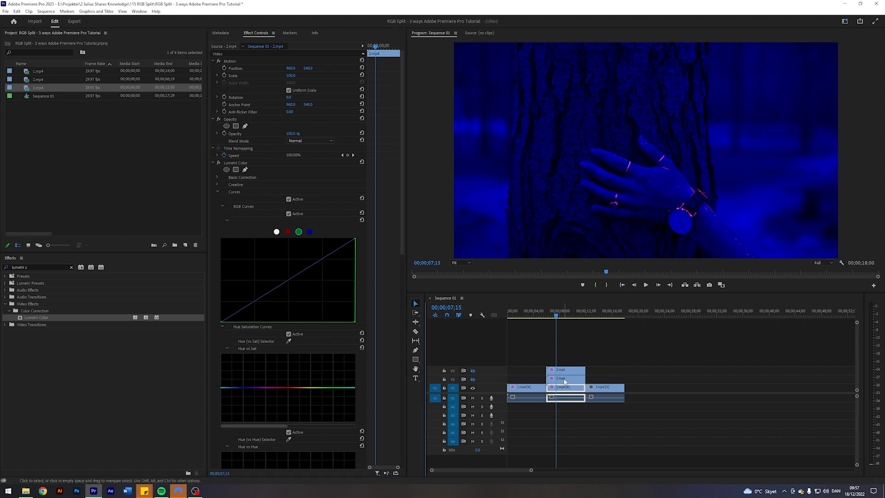
click(565, 370)
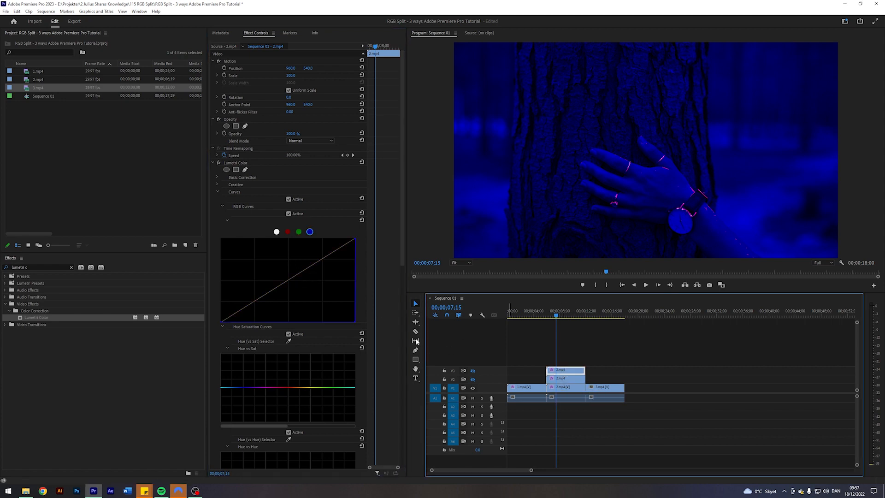
click(473, 371)
click(472, 371)
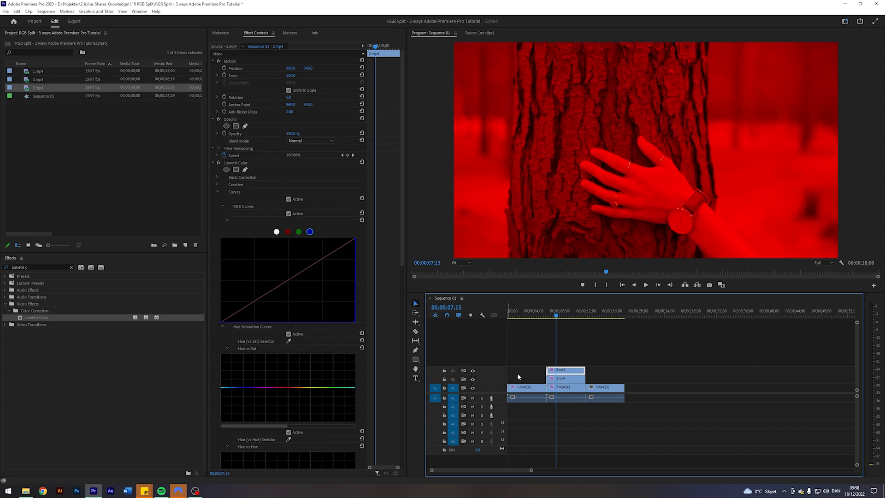
Set the opacity blend mode of the V3 and V2 copies of 2.mp4 to Screen
click(566, 356)
click(565, 370)
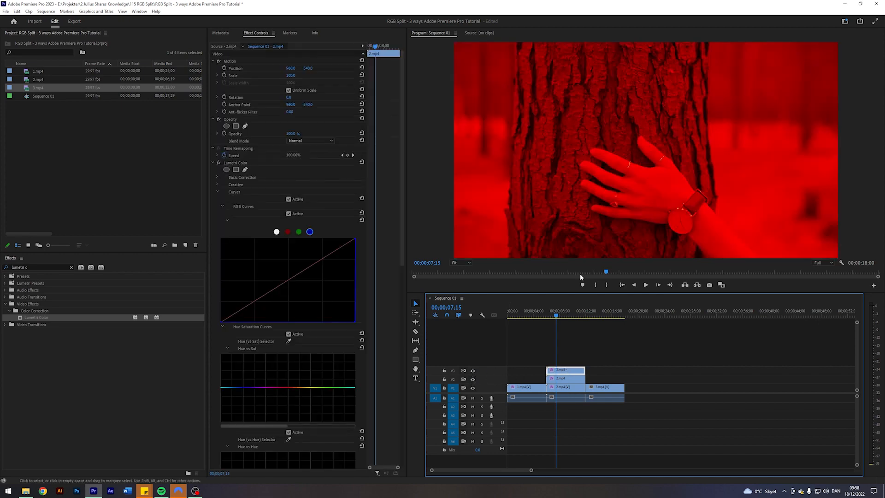
click(316, 140)
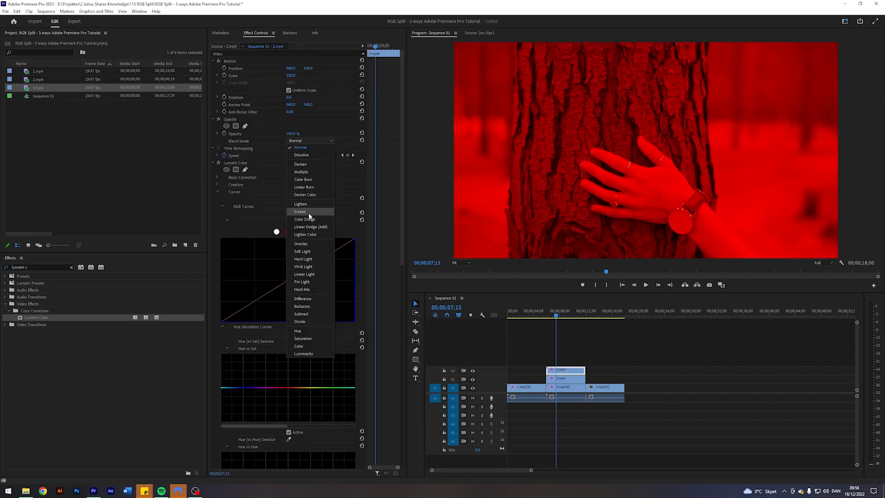
key(Escape)
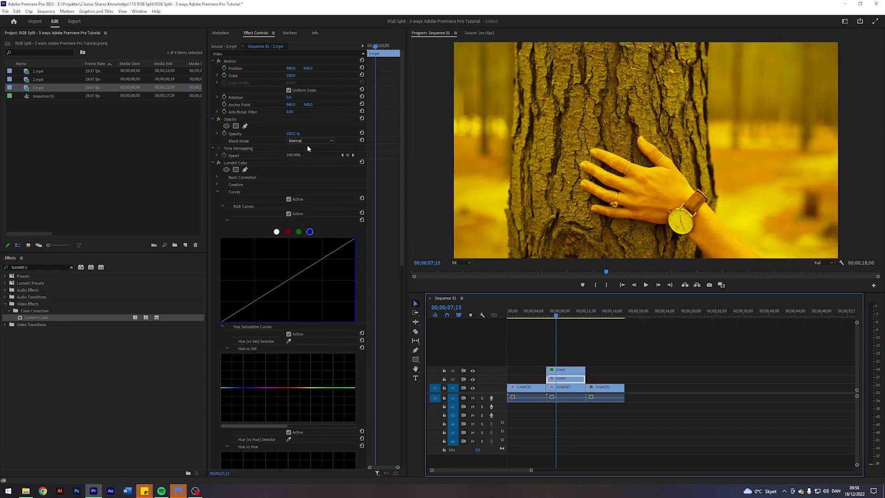
click(307, 143)
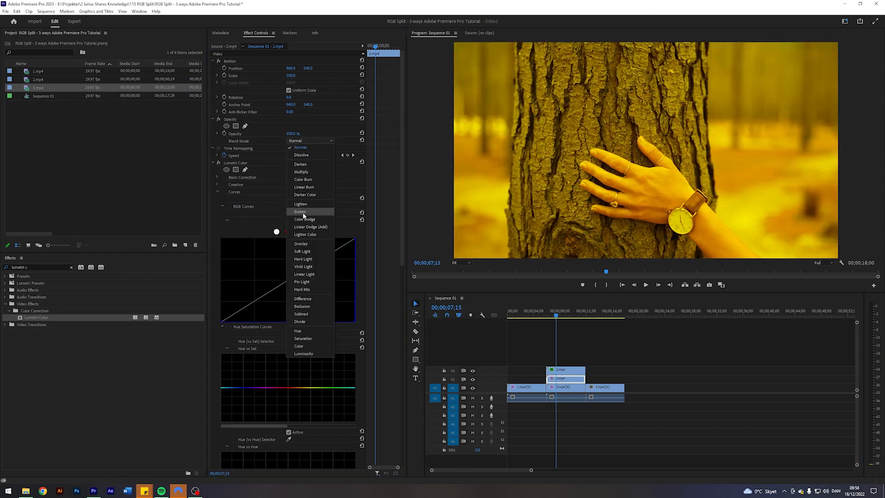
click(302, 212)
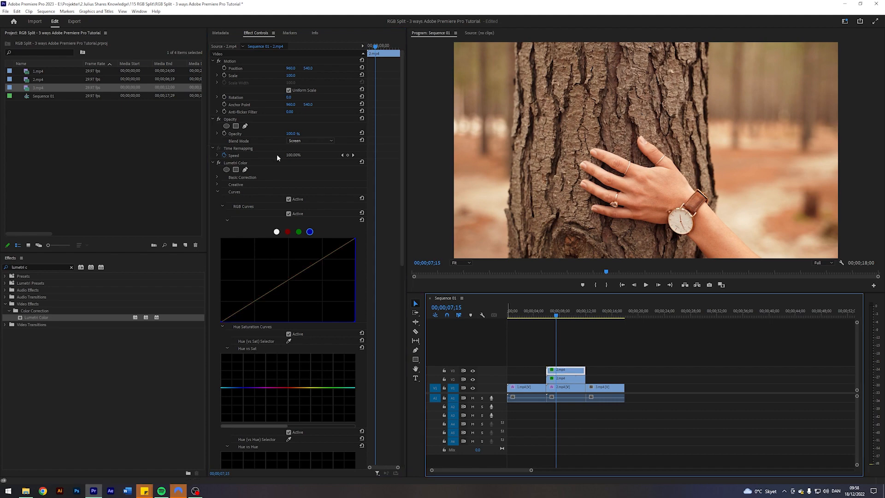
Set the scale of the red V3 copy of 2.mp4 to 105
click(291, 75)
text(10)
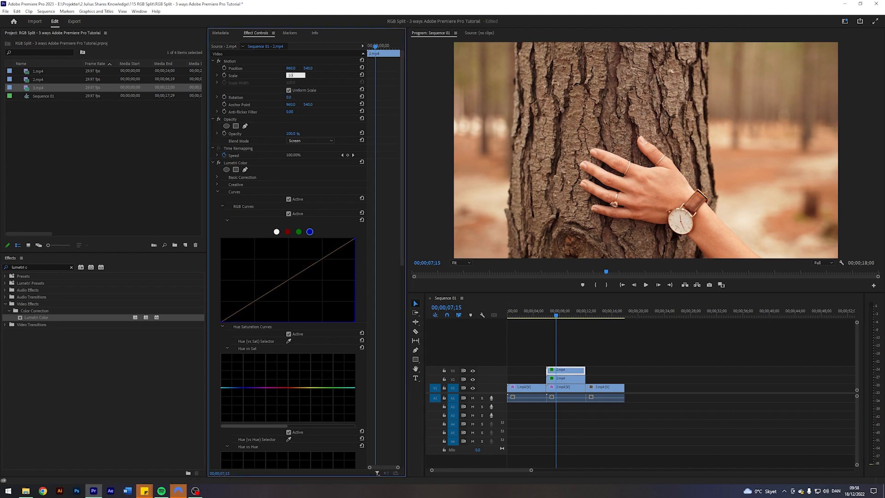
text(5)
key(Return)
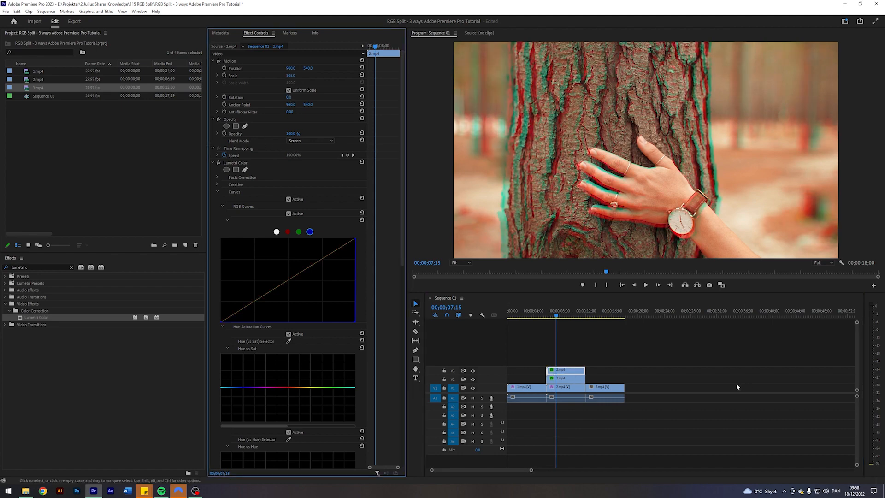
click(621, 360)
Keyframe the scale of the green V2 copy from 100 at the clip's start to a larger value at its end
click(564, 379)
key(Up)
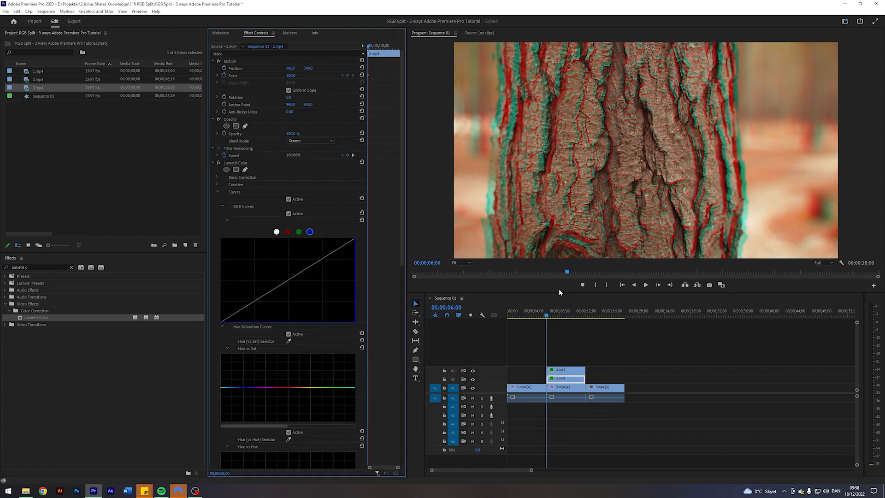
click(619, 350)
key(Down)
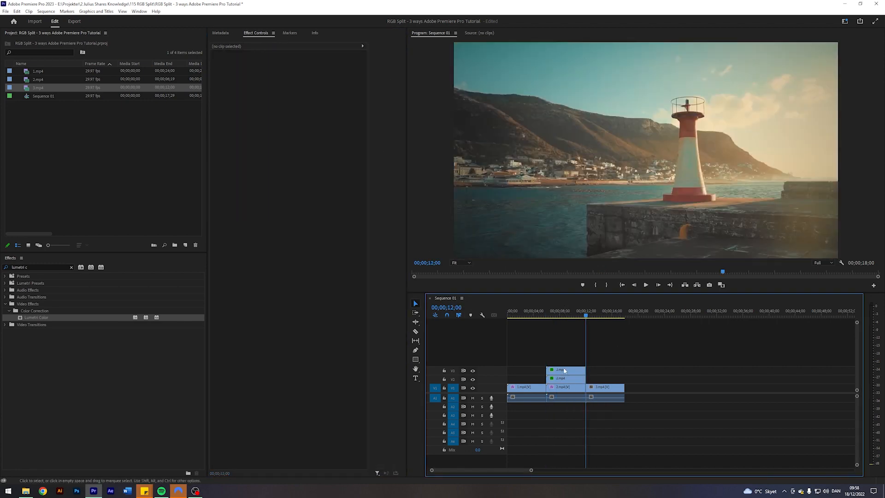
click(552, 382)
click(291, 75)
text(11)
key(Return)
Play back and scrub through the 2.mp4 and 1.mp4 clips to compare their RGB split effects
drag(580, 315, 549, 320)
click(576, 339)
key(space)
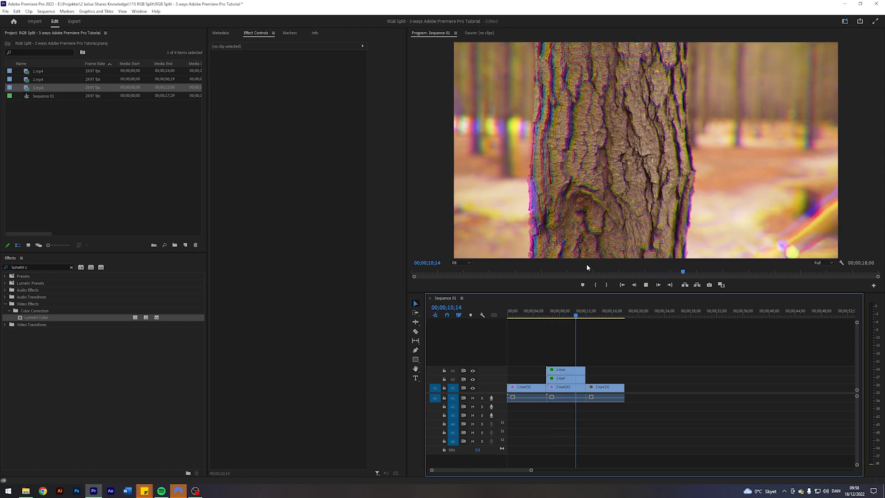
click(533, 313)
click(528, 399)
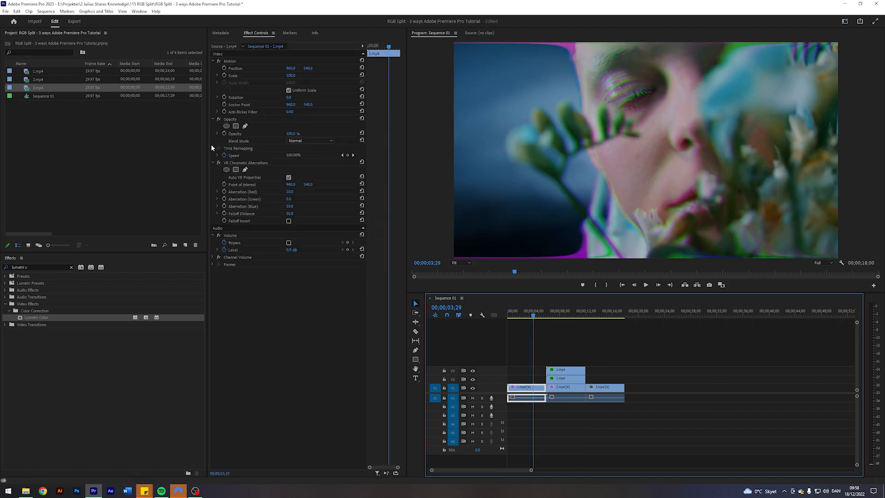
click(543, 333)
drag(544, 315, 559, 314)
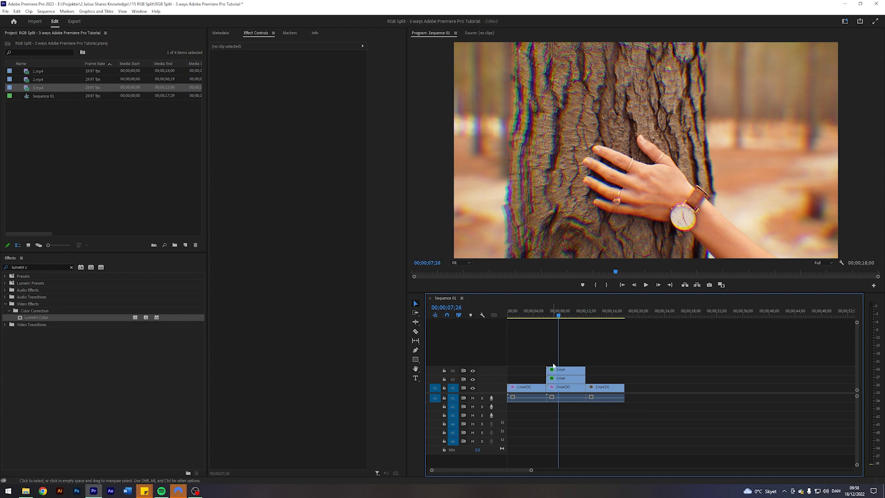
drag(560, 318, 574, 315)
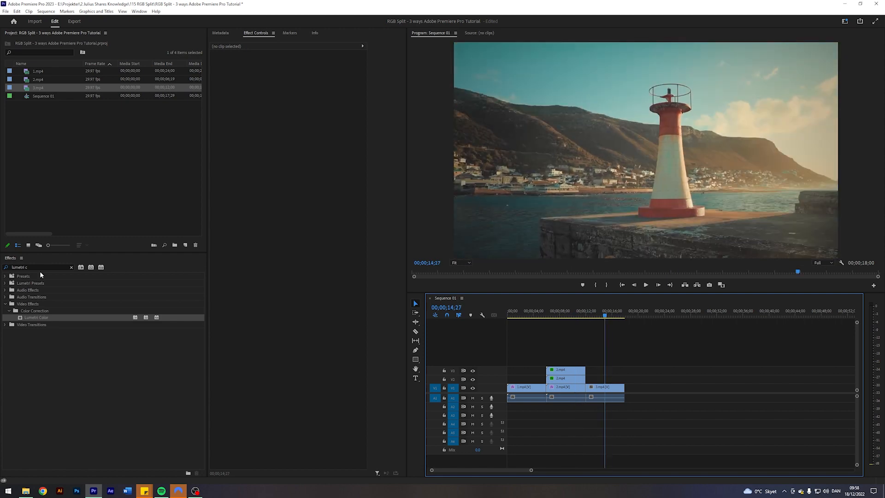
Find the Channel Blur video effect and apply it to the 3.mp4 lighthouse clip
click(40, 267)
key(ctrl+a)
text(channel)
drag(36, 369, 603, 388)
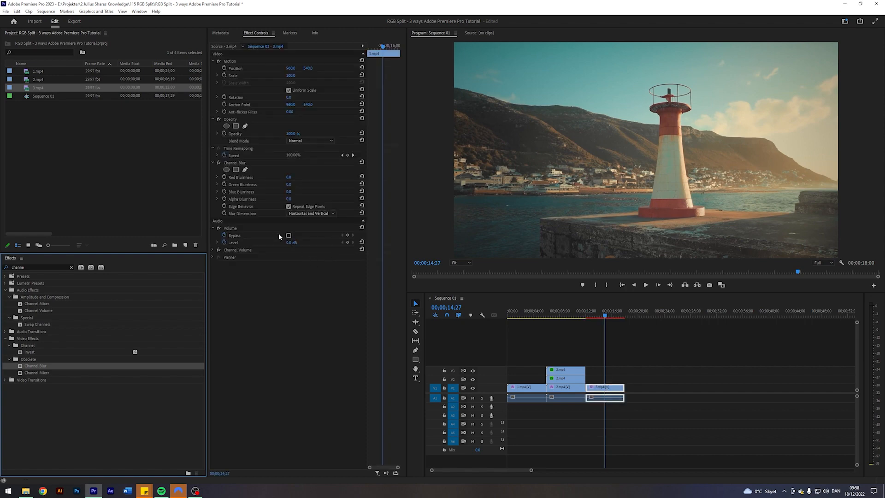
Set the Channel Blur's Red Blurriness to 50 on the 3.mp4 lighthouse clip and play back the result
click(290, 178)
text(50)
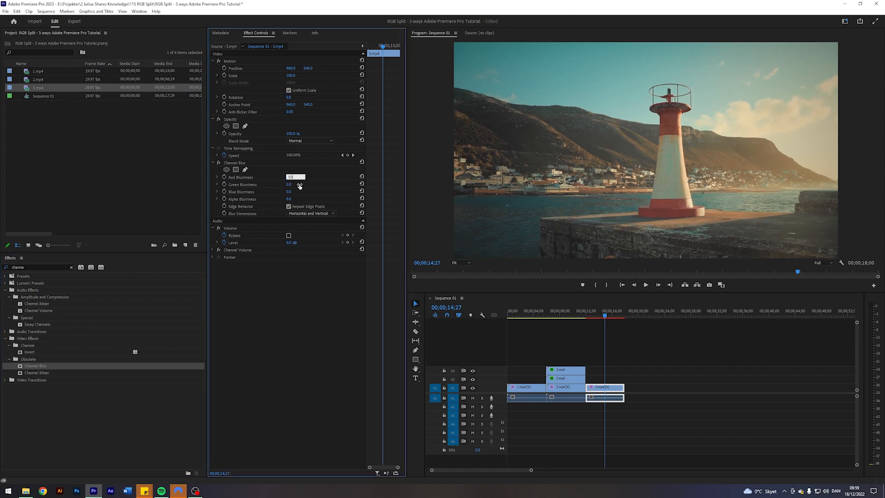
key(Return)
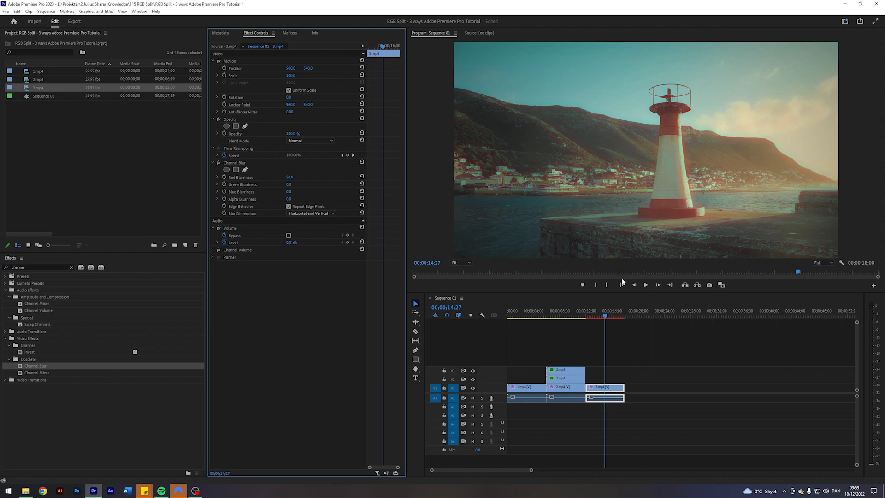
drag(606, 316, 593, 316)
key(space)
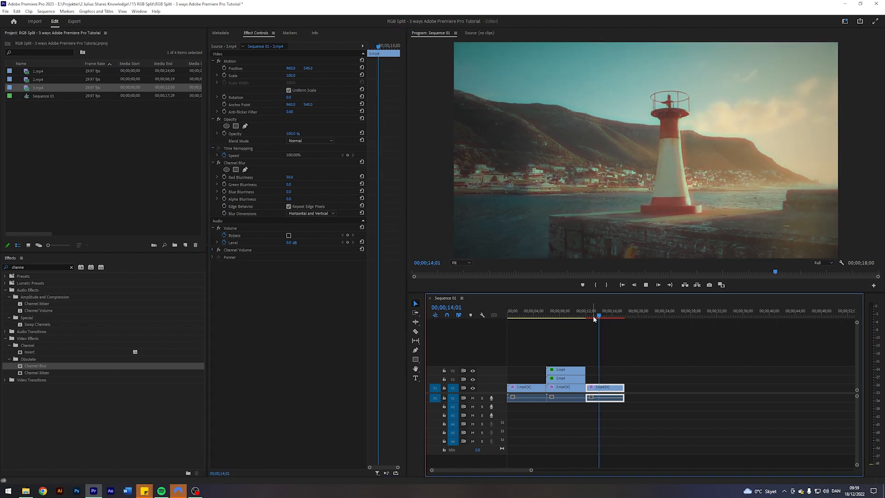
key(space)
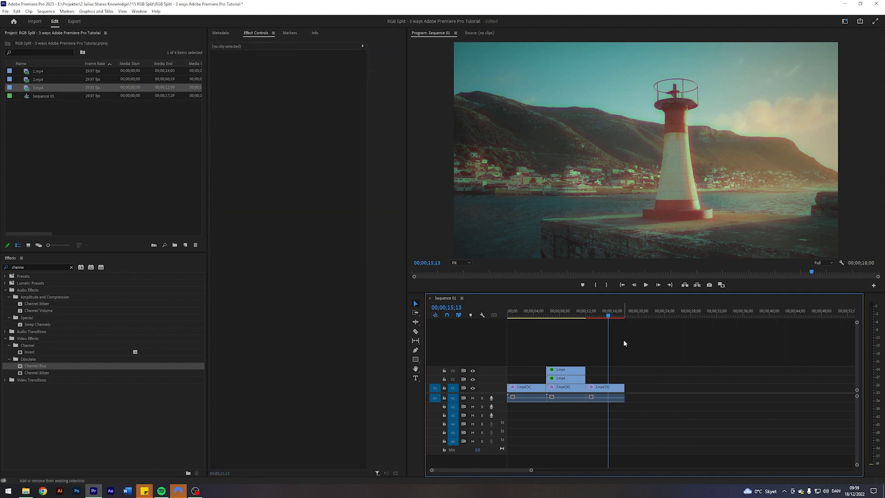
Keyframe the lighthouse clip's Red Blurriness from 50 at the clip's start to 100 at 00;00;15;21, and play back the animation
key(Up)
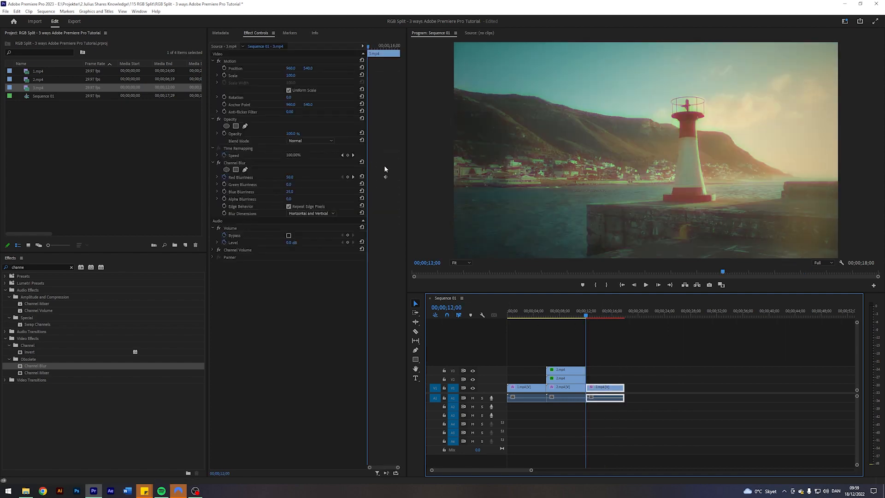
click(337, 175)
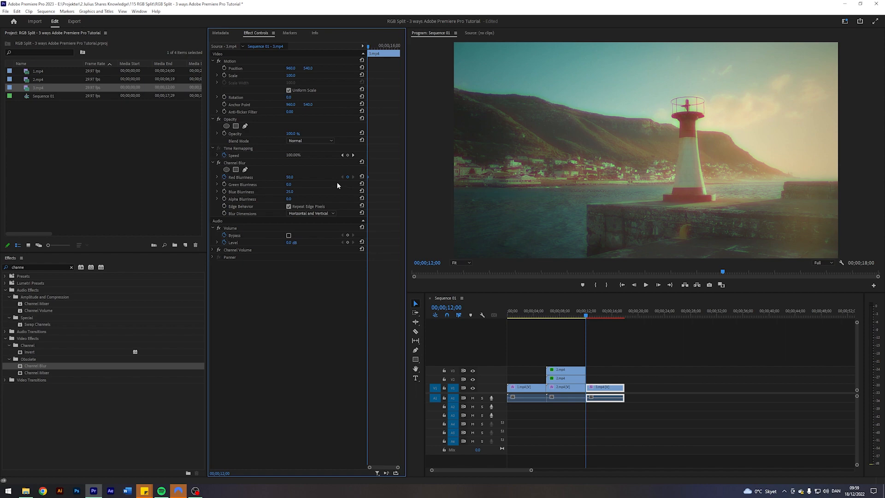
drag(587, 316, 610, 317)
click(290, 176)
text(100)
key(Return)
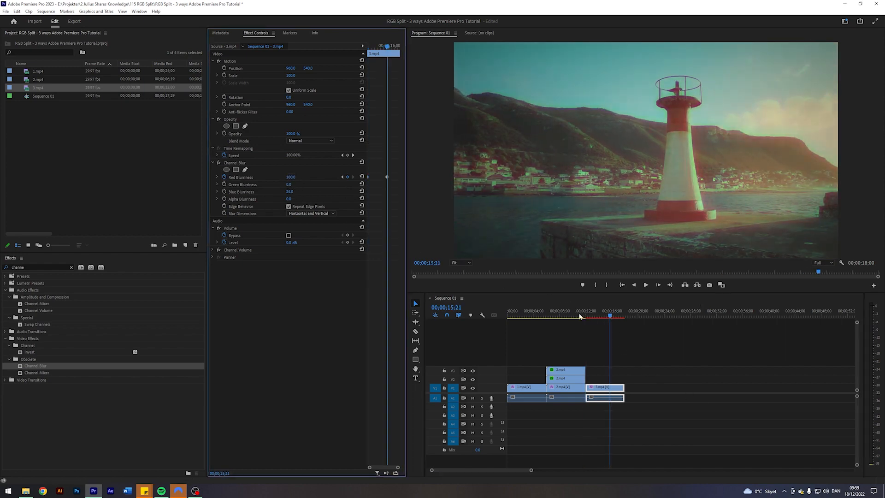
drag(597, 314, 588, 314)
key(space)
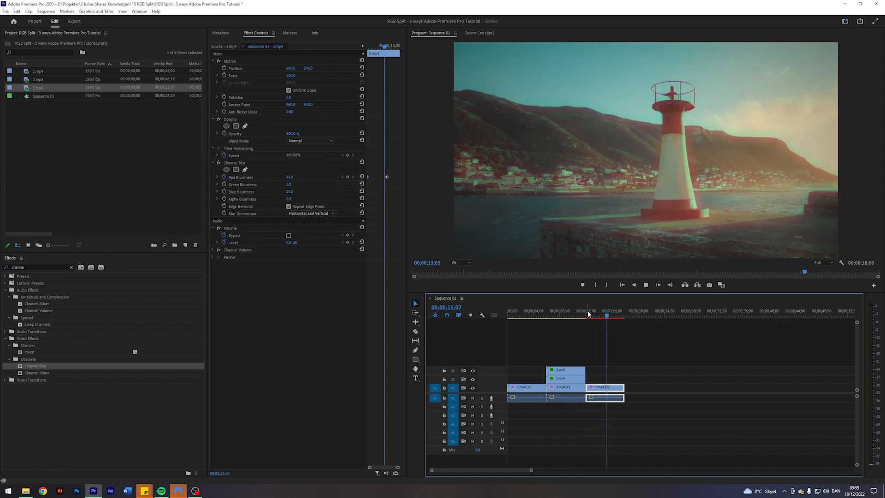
key(space)
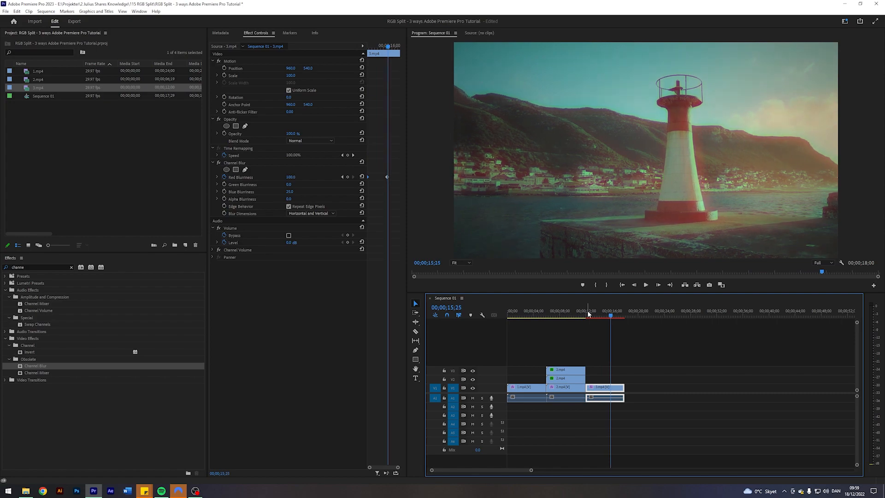